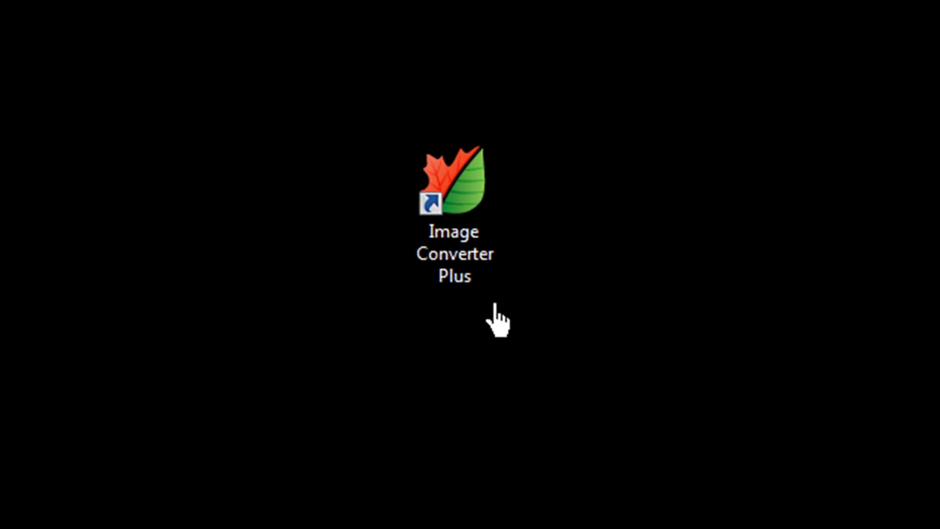
Show Baby Meets Chickens' quick-convert presets and the Jpeg 128x128px profile's destinations
right_click(237, 411)
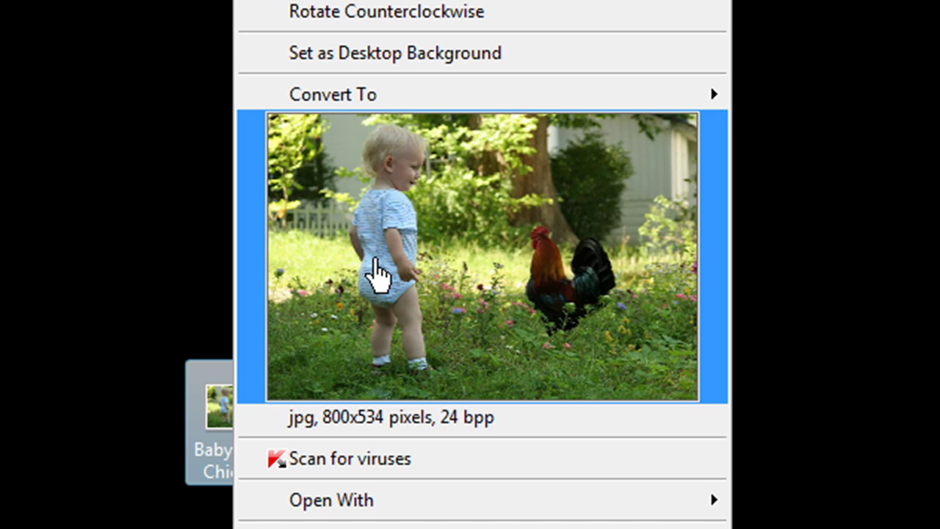
mouse_move(381, 117)
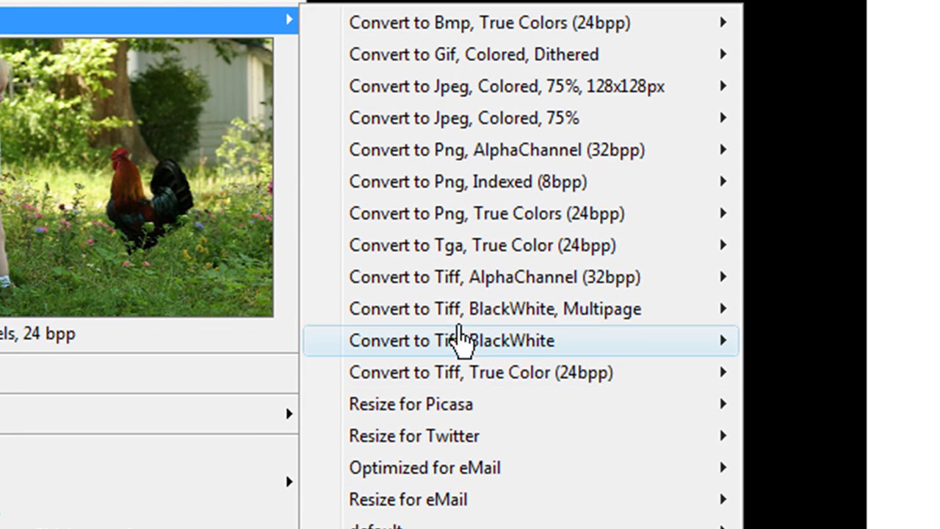
mouse_move(429, 99)
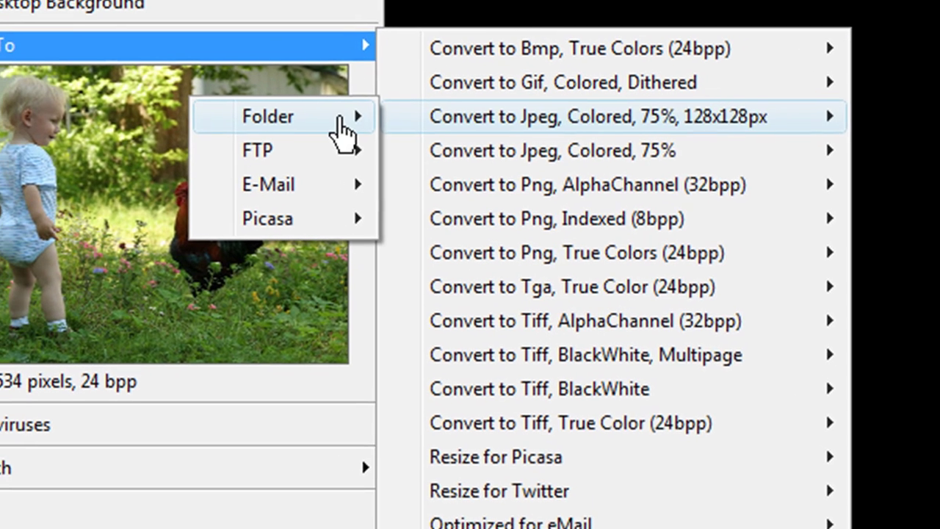
Preview the Folder, FTP, E-Mail and Picasa destination submenus, then dismiss the menu
mouse_move(229, 90)
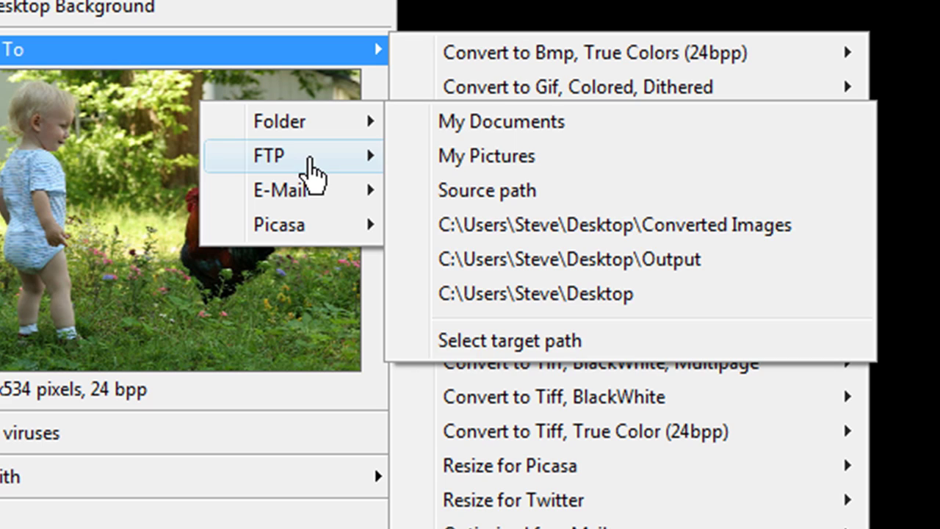
mouse_move(312, 173)
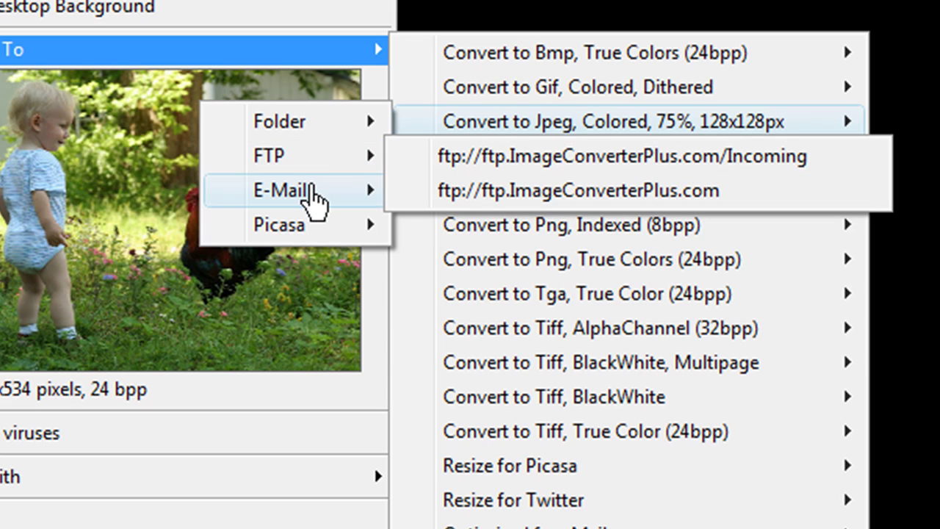
mouse_move(312, 193)
mouse_move(311, 229)
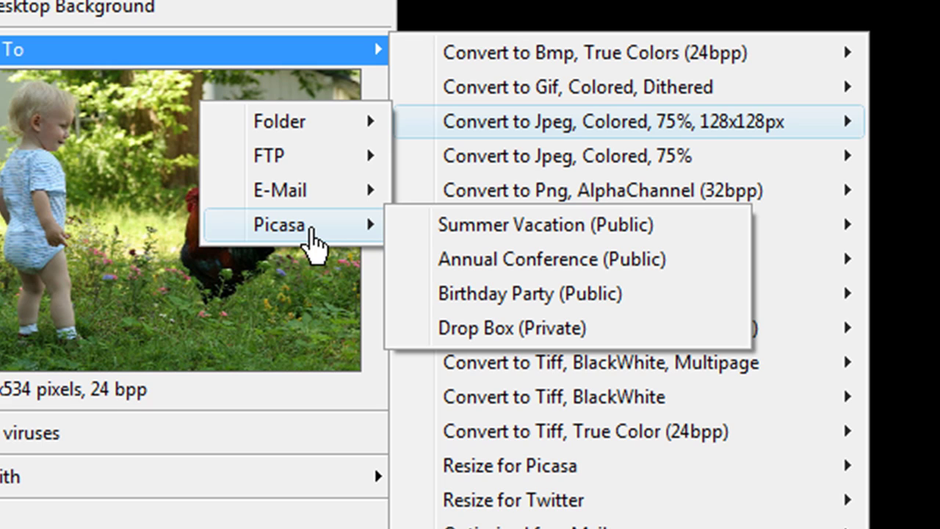
mouse_move(292, 125)
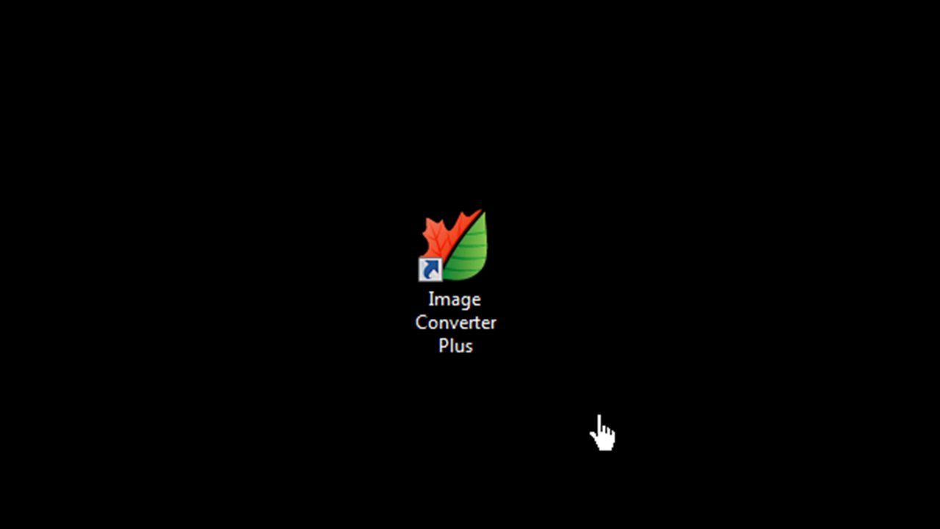
Launch Image Converter Plus from the desktop and open the saved profile dropdown
double_click(489, 355)
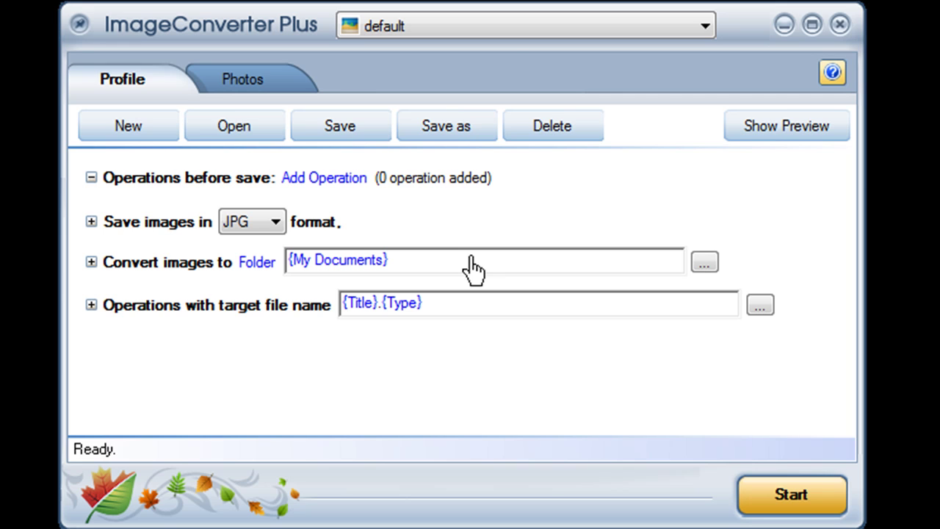
click(502, 30)
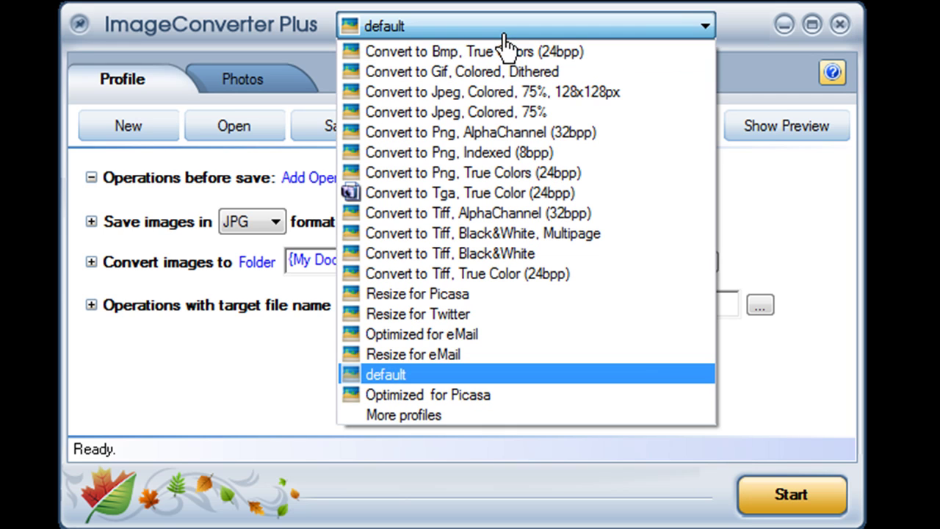
Load the Jpeg 75%, 128x128px profile and change its resize to 2500 x 2500 pixels
click(502, 102)
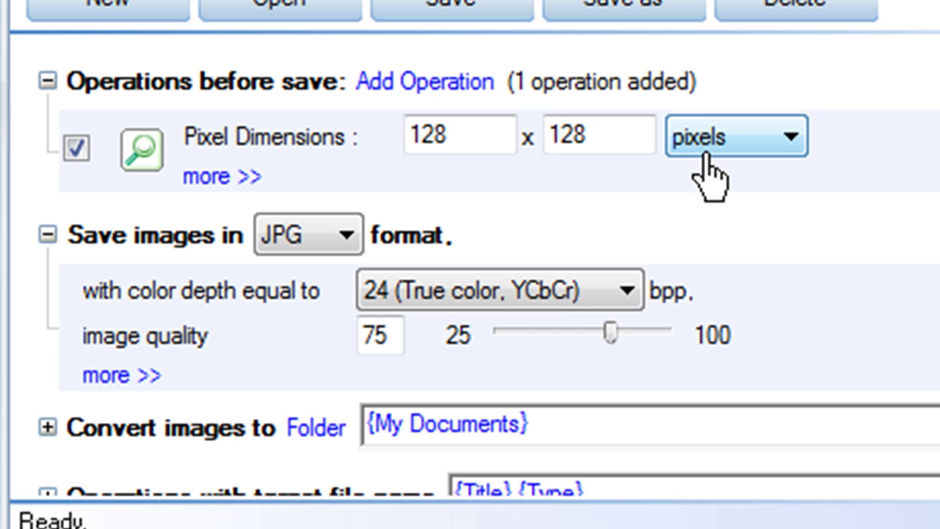
drag(470, 136, 314, 127)
text(25)
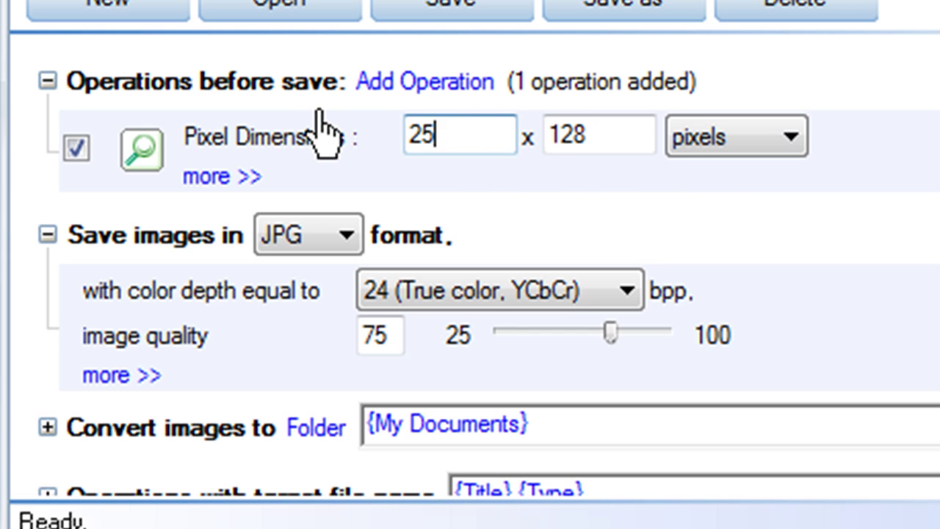
text(00)
key(Tab)
text(2500)
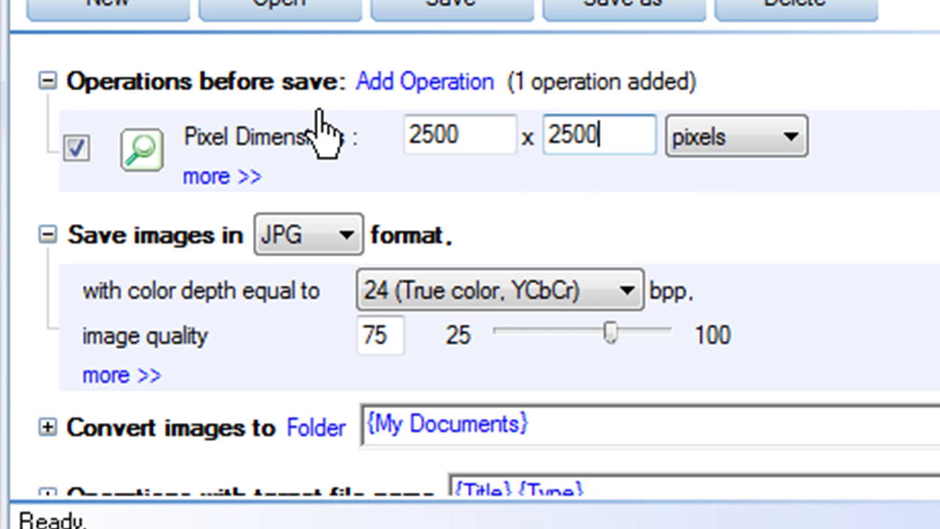
Add a Canvas 'add border' operation of 50 x 50 pixels in white
click(392, 87)
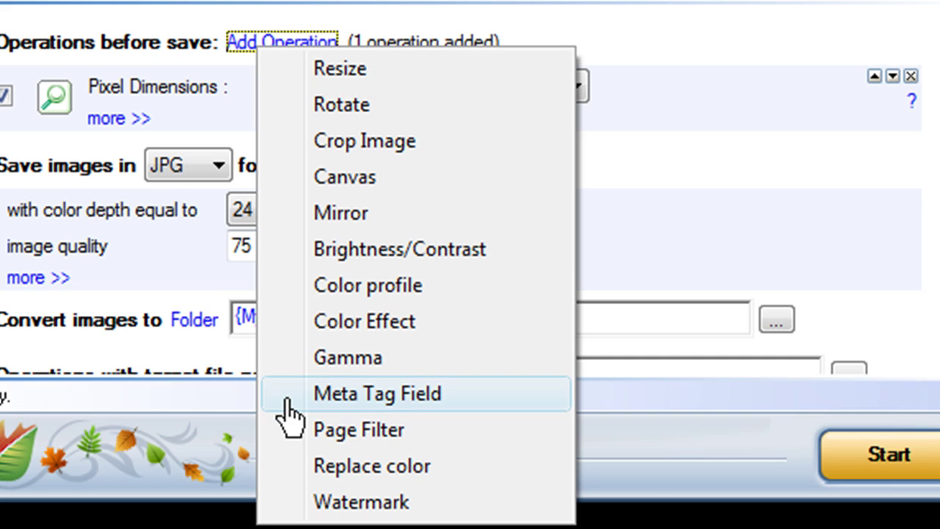
click(308, 182)
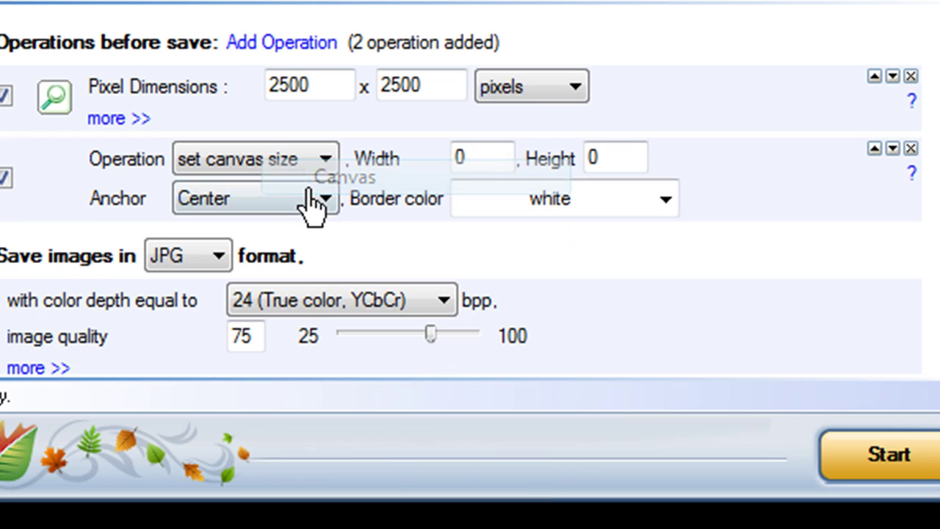
click(330, 164)
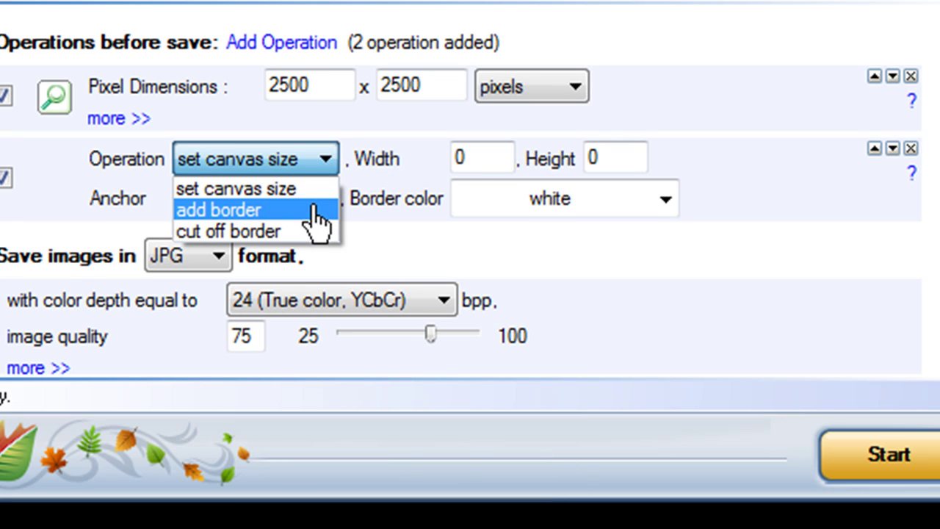
click(315, 211)
key(Tab)
text(50)
key(Tab)
text(50)
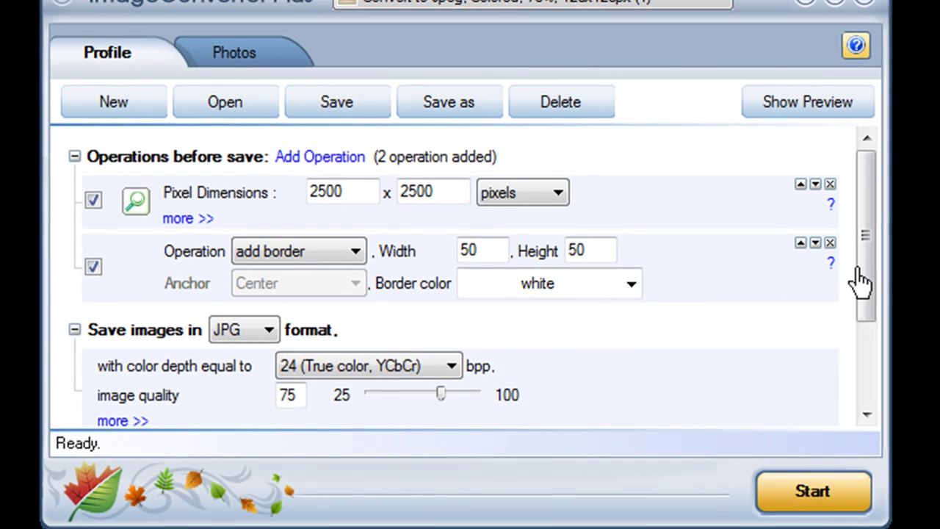
drag(860, 282, 856, 403)
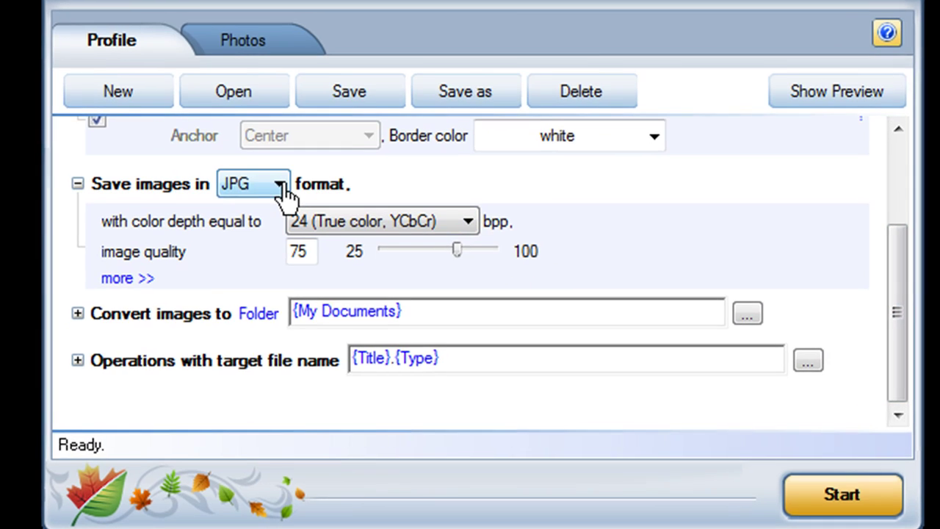
Save output as PNG into the Desktop\Converted Images folder
click(270, 192)
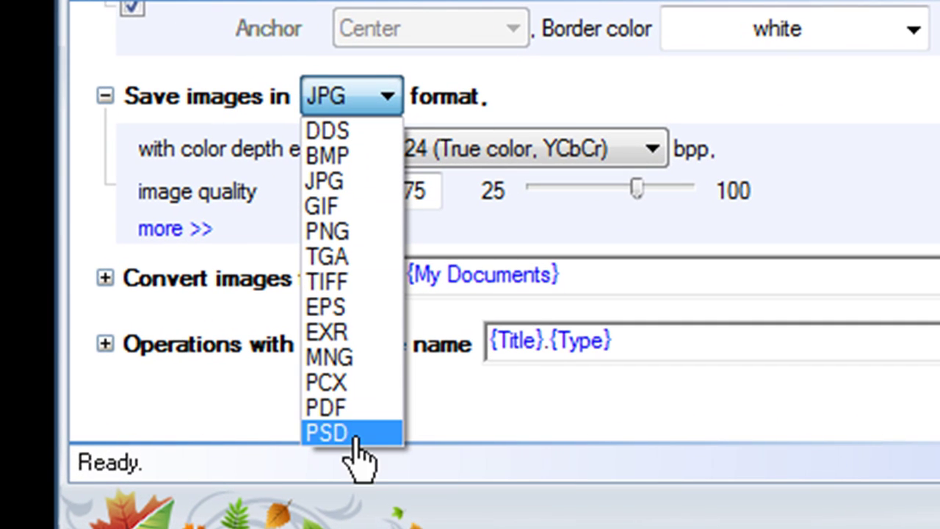
click(363, 233)
click(358, 280)
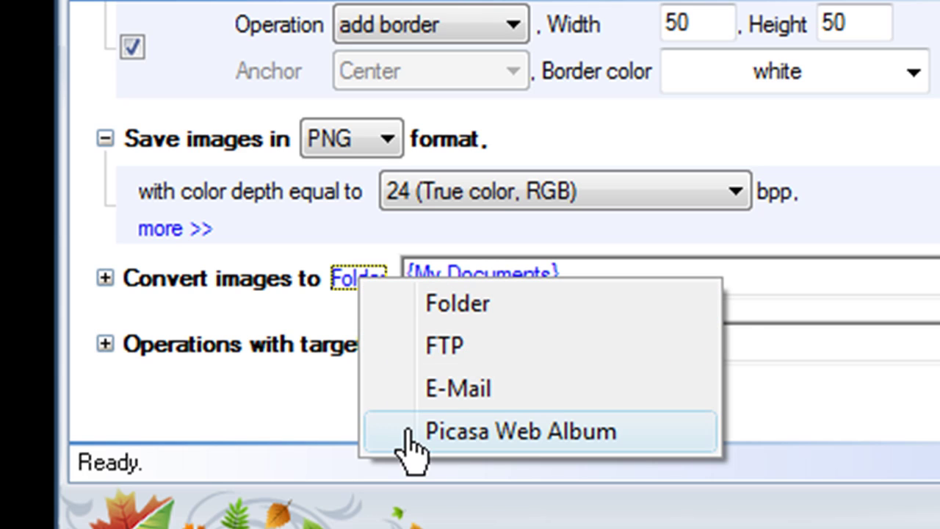
click(441, 308)
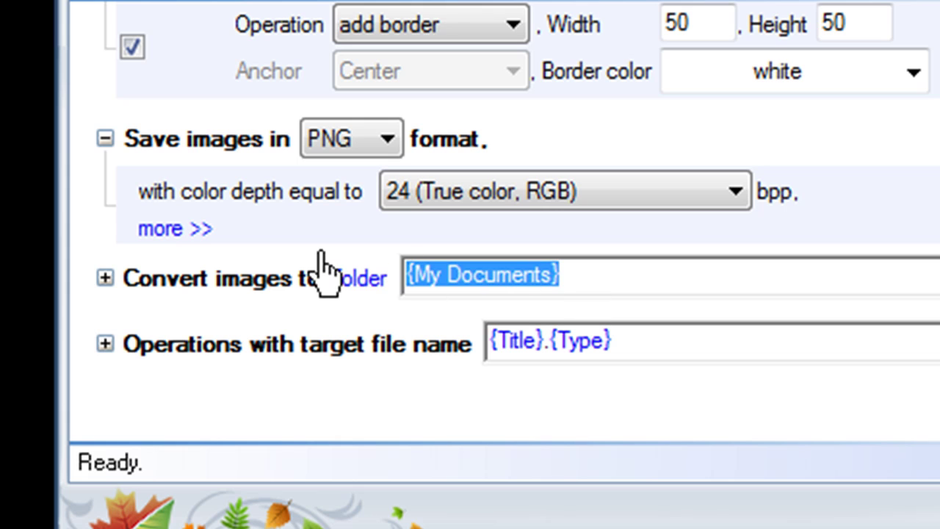
text(c:\output)
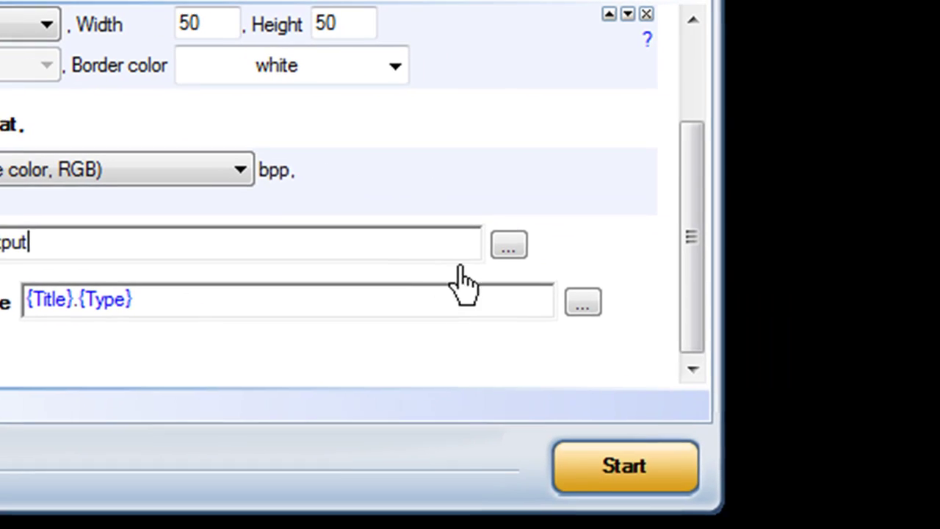
click(497, 243)
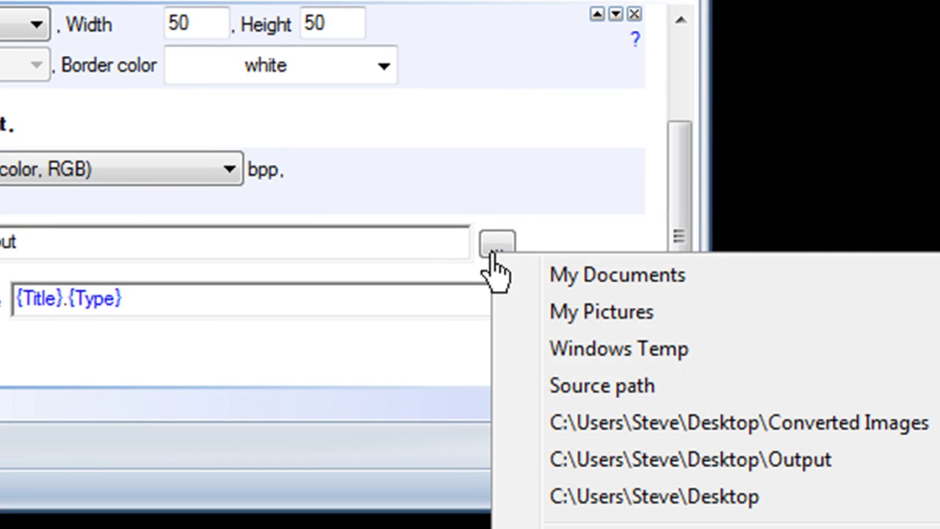
click(547, 423)
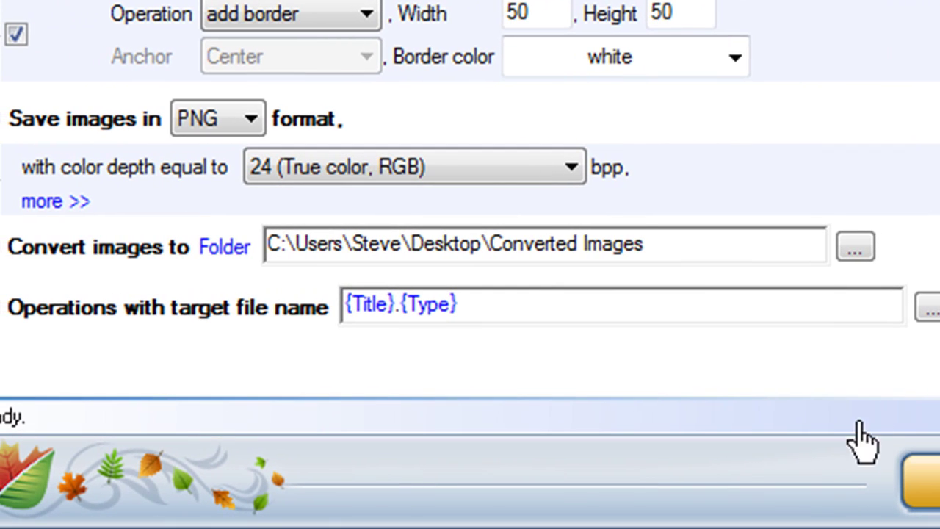
Change the target file name pattern to {Title}_framed.{Type}
drag(462, 305, 202, 266)
text(pi)
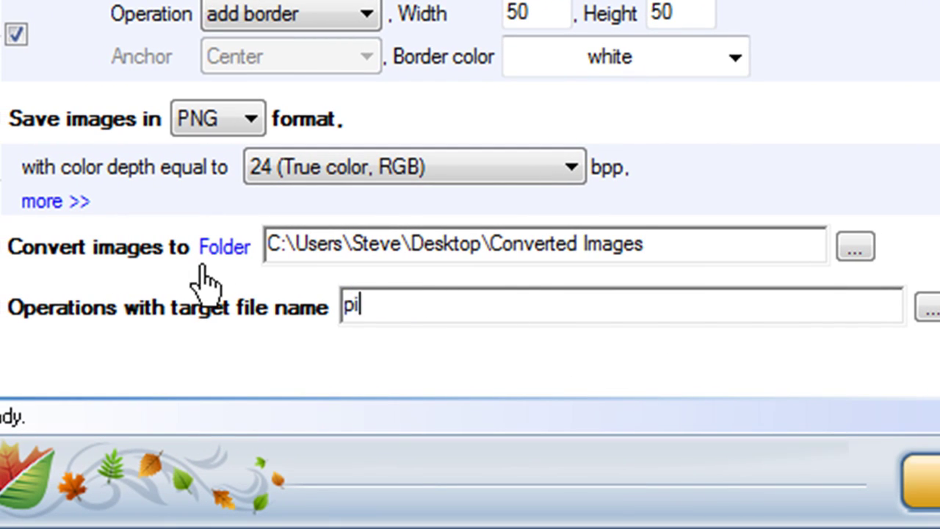
text(ctures.png)
key(ctrl+a)
key(ctrl+z)
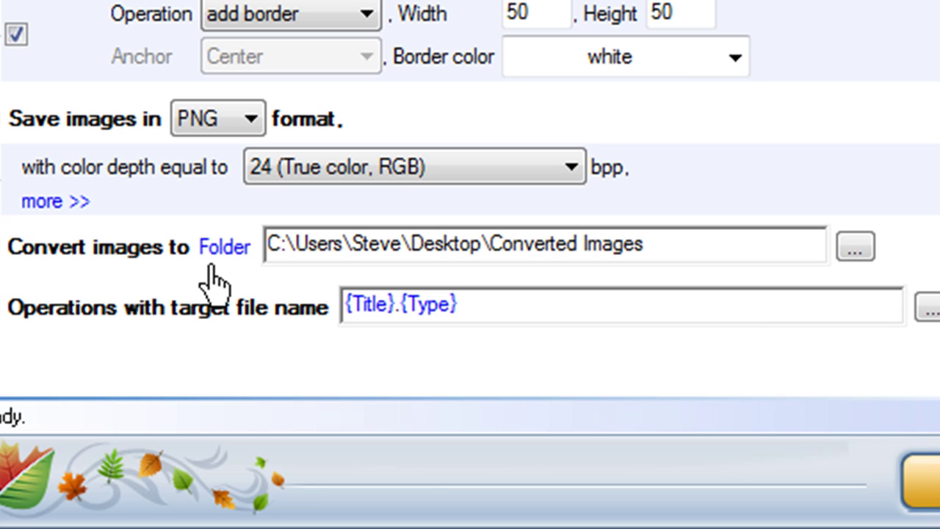
key(Left)
key(Left)
key(Left)
key(Left)
key(Left)
key(Left)
key(Left)
key(Delete)
text(_framed)
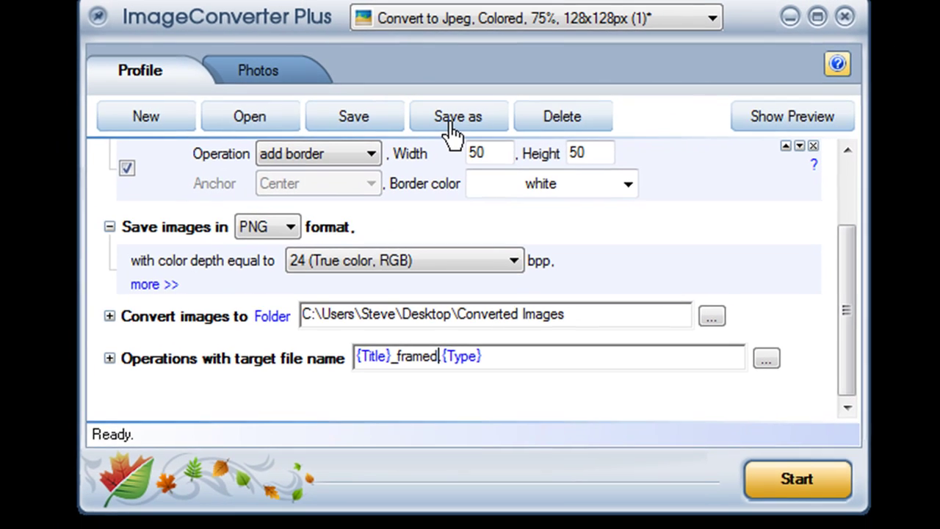
Save the current settings as a new profile named 'Sample Profile'
click(453, 132)
text(Sample)
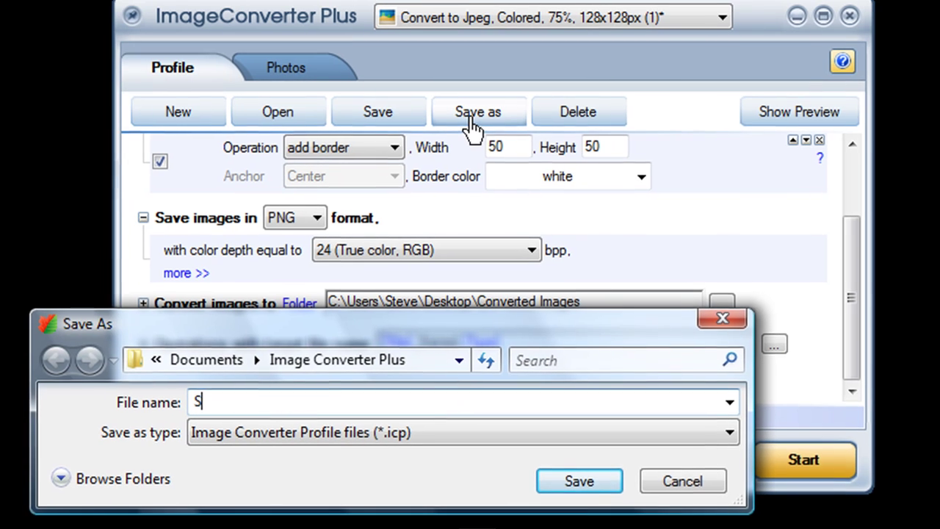
text( Profile)
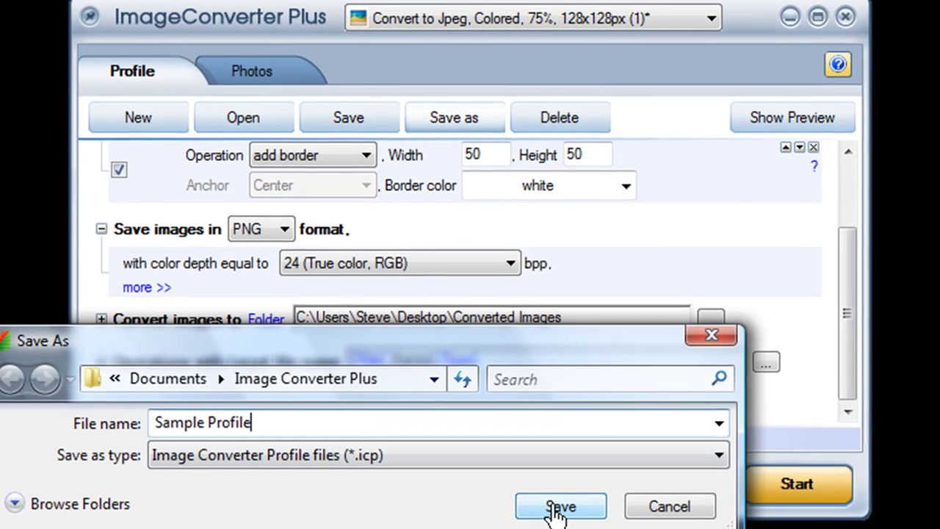
click(558, 507)
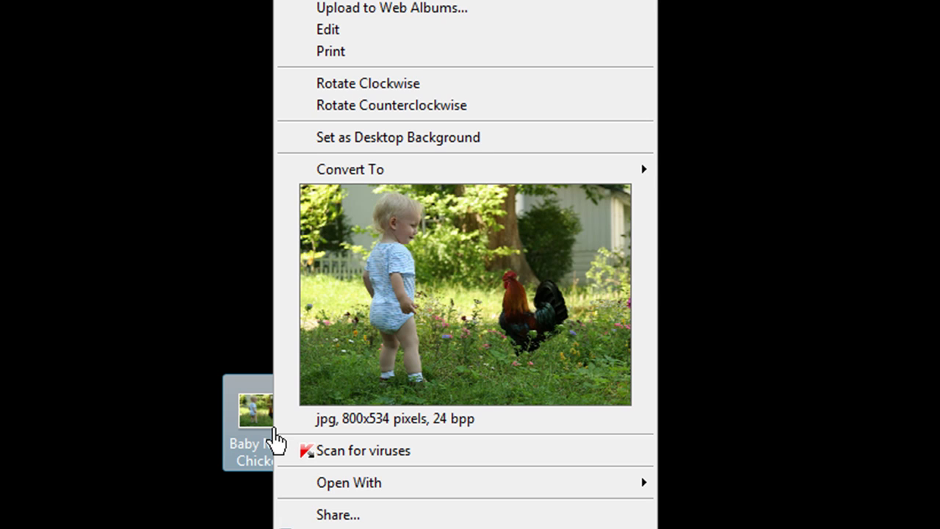
Reopen a desktop photo in the program through its Convert To > Sample Profile entry
mouse_move(430, 174)
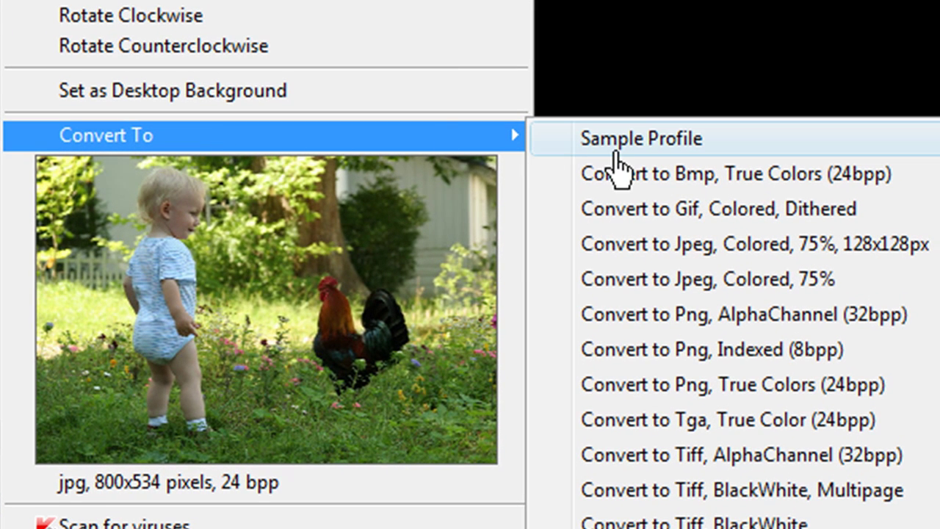
mouse_move(615, 154)
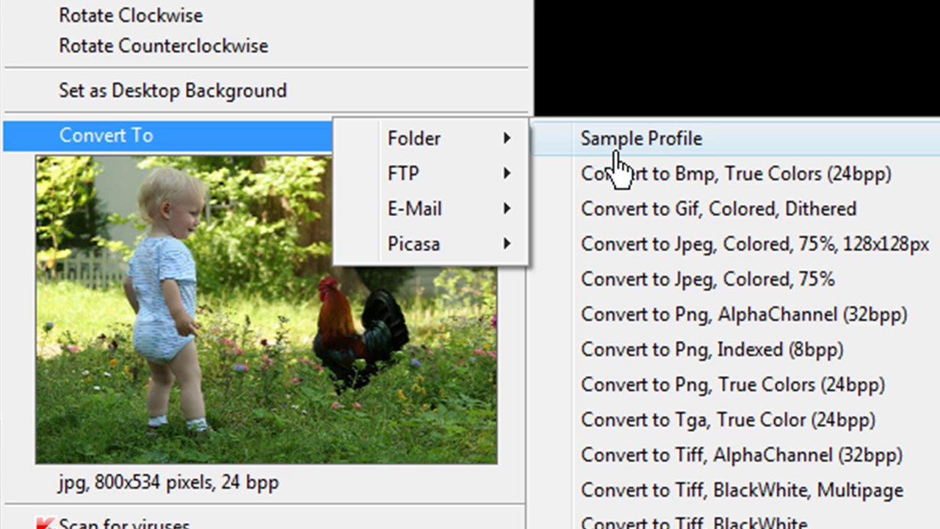
click(615, 155)
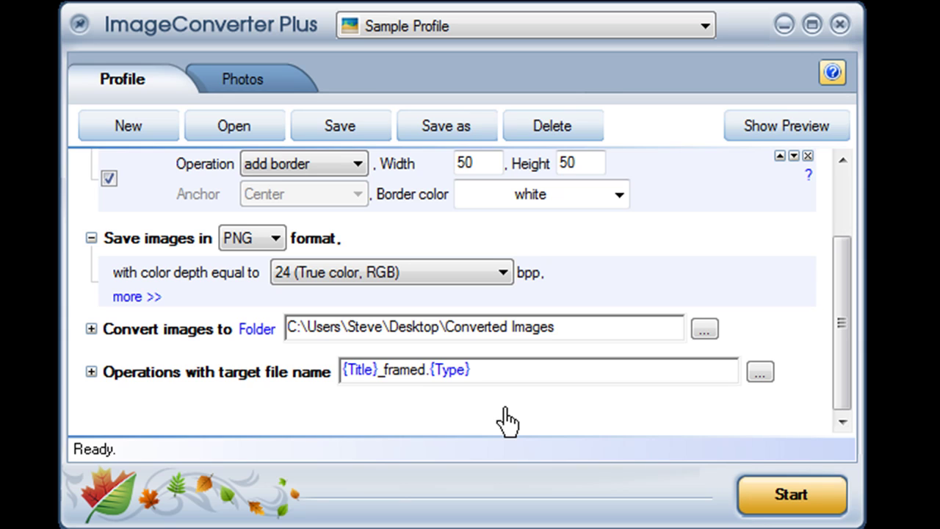
Queue Baby Meets Chickens 2, the Images to Share folder and a desktop picture
click(243, 81)
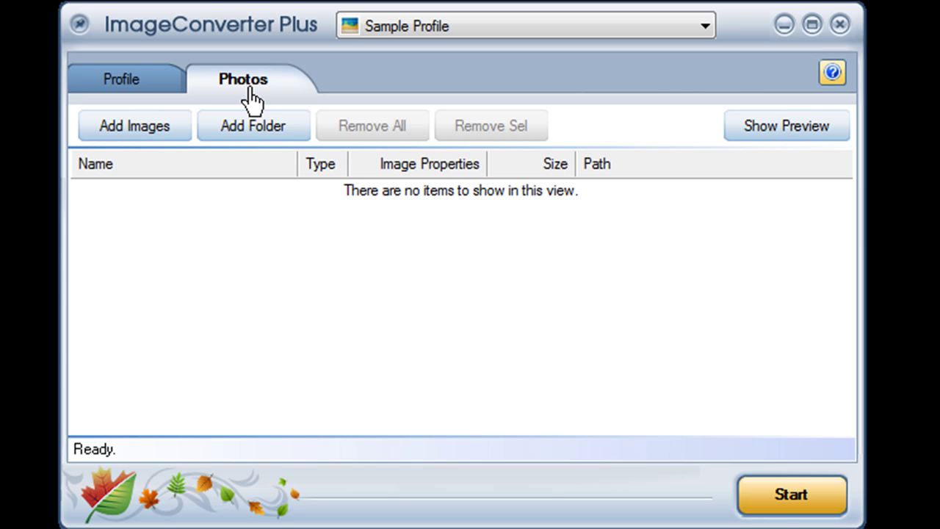
click(139, 132)
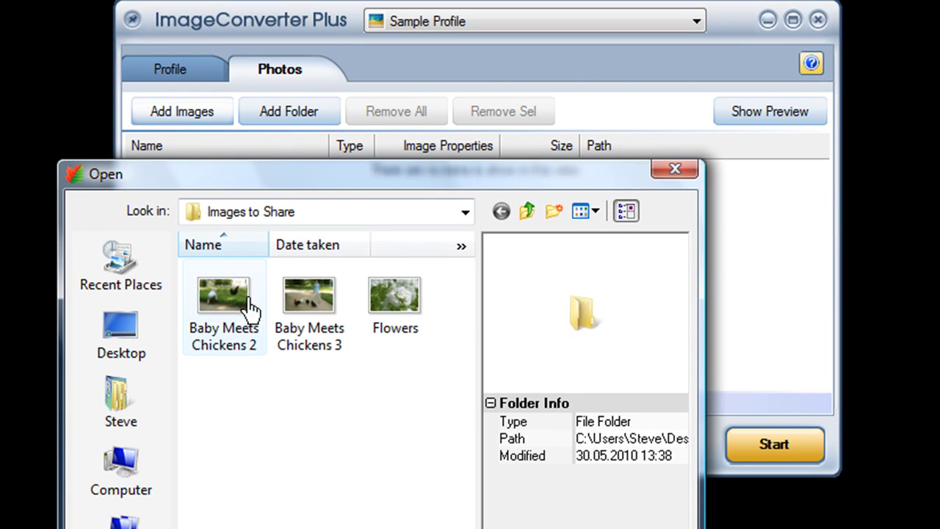
double_click(211, 331)
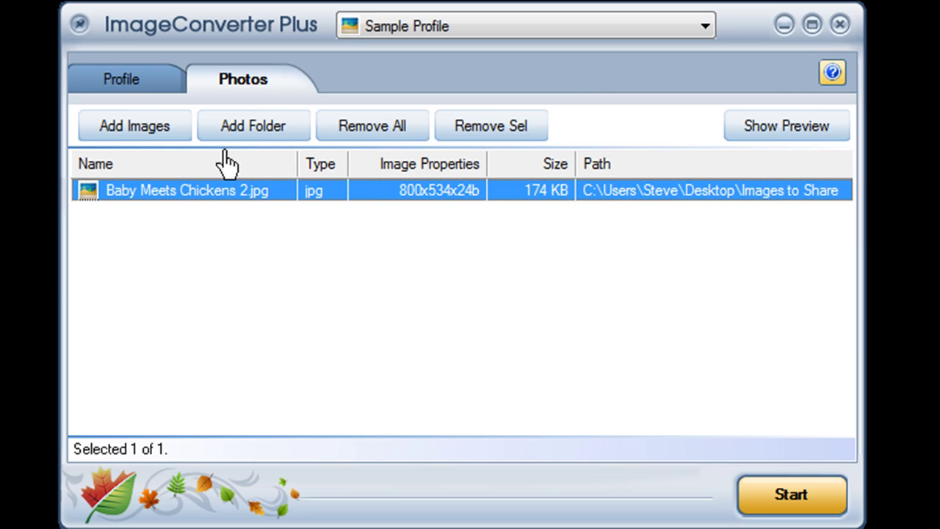
click(243, 126)
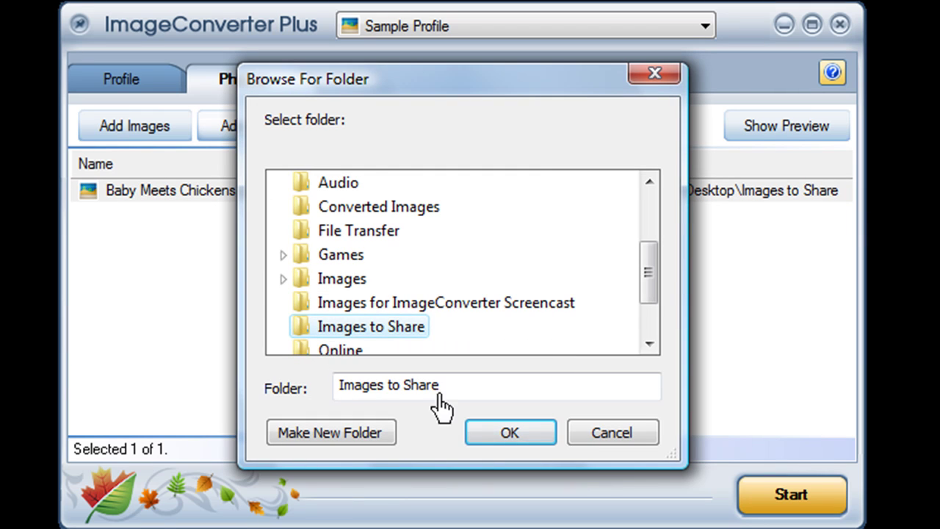
click(478, 433)
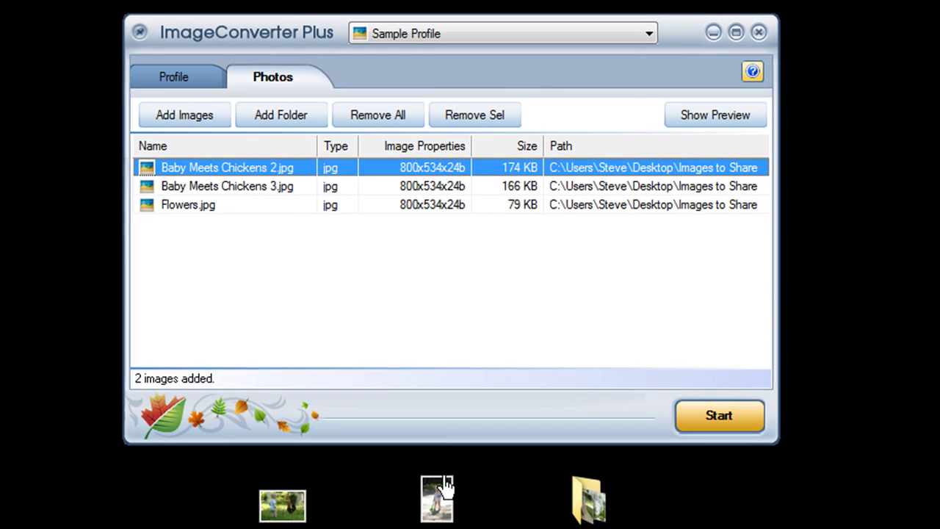
drag(446, 485, 422, 310)
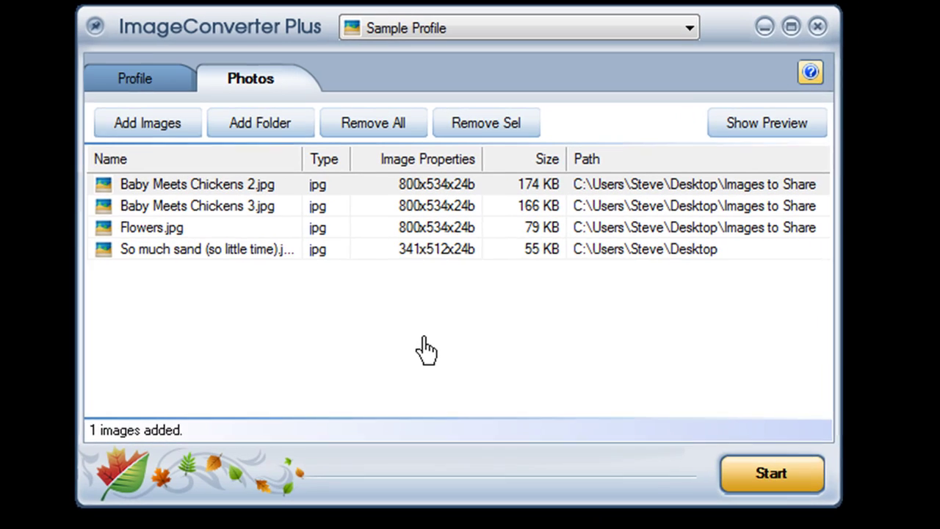
Return to the Profile tab to check Sample Profile's border, PNG output and folder
click(138, 84)
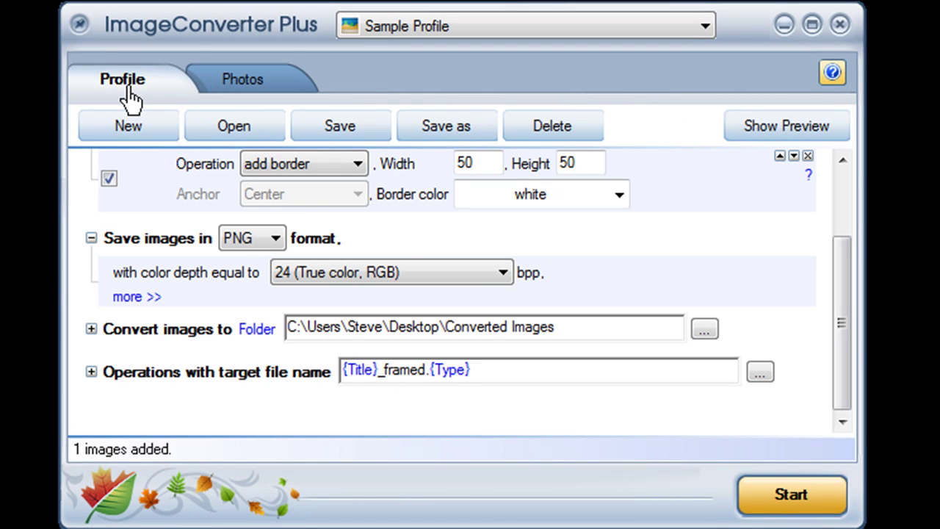